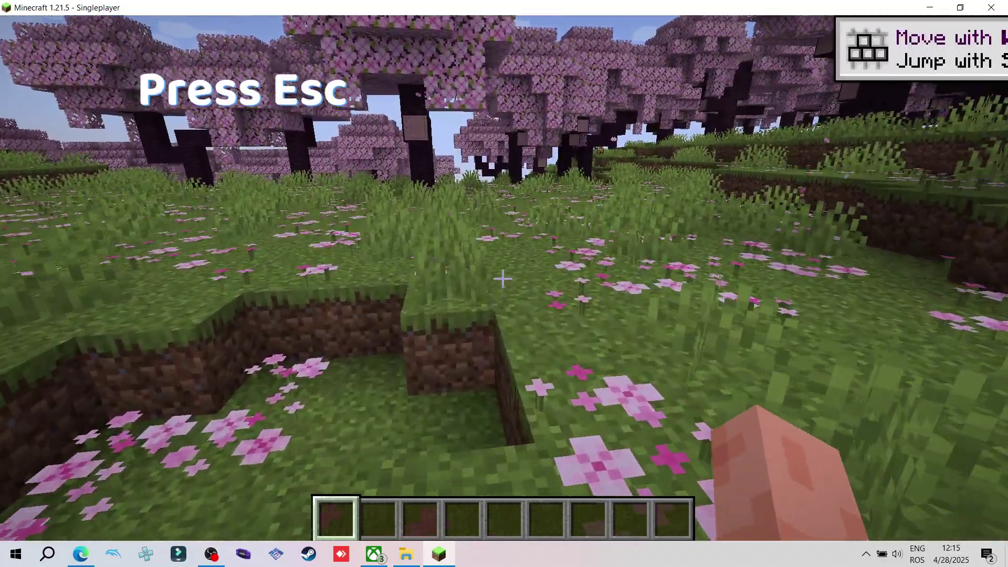
- Host the current world over LAN on port 1234, in Creative with commands allowed
key("Escape")
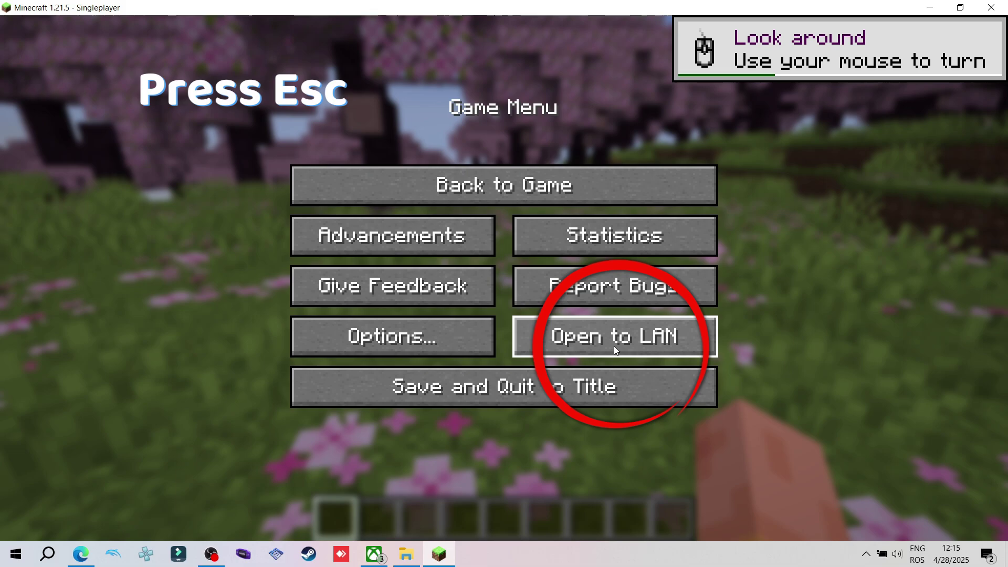
left_click(614, 345)
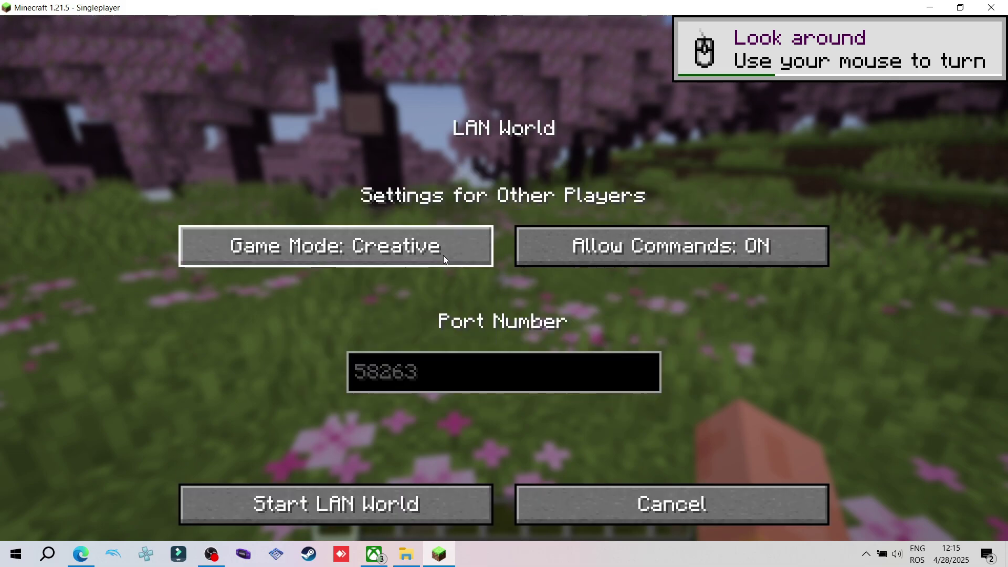
left_click(525, 376)
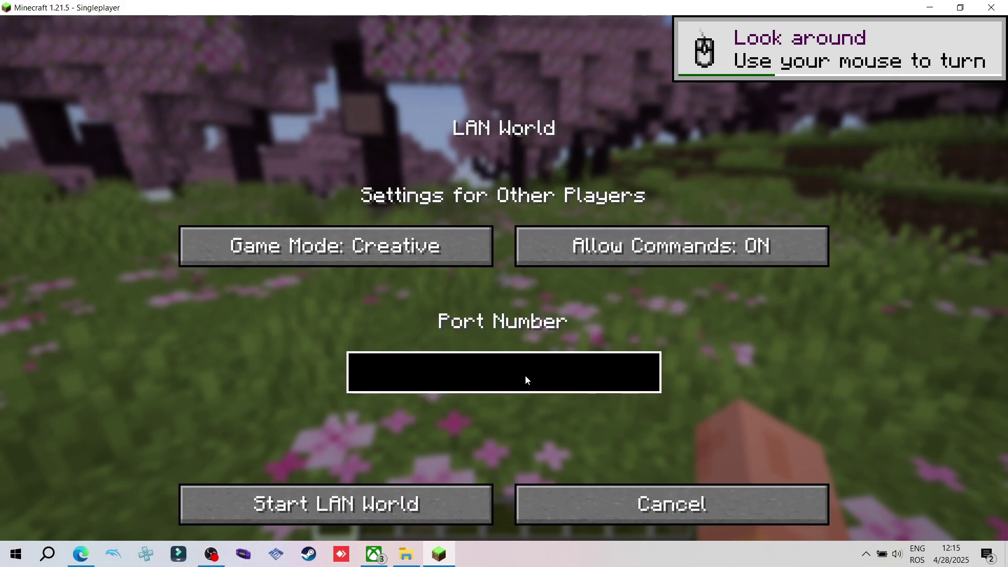
type("12")
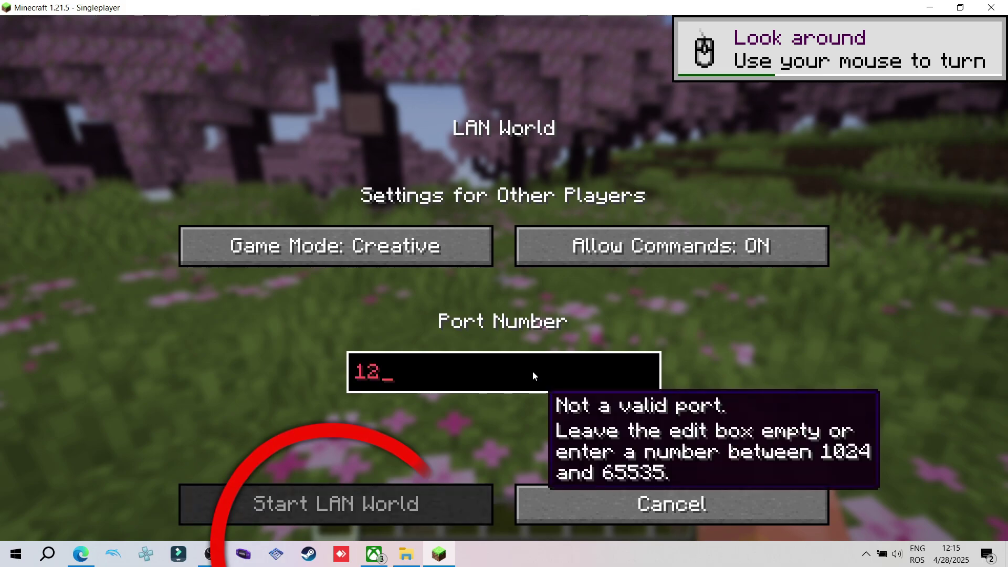
type("34")
left_click(431, 499)
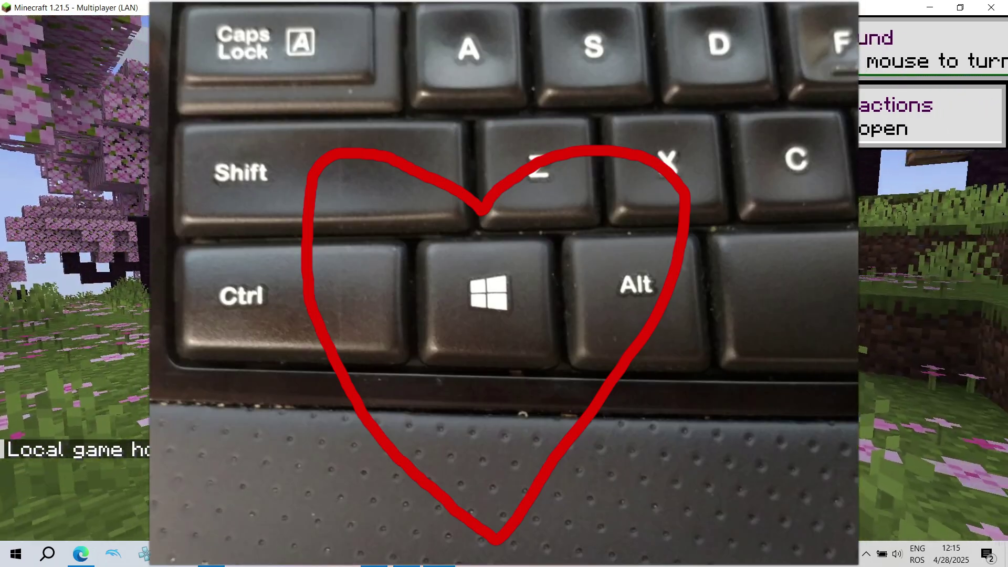
- Run ipconfig in Command Prompt to show the host's IPv4 address
key("Escape")
key("super")
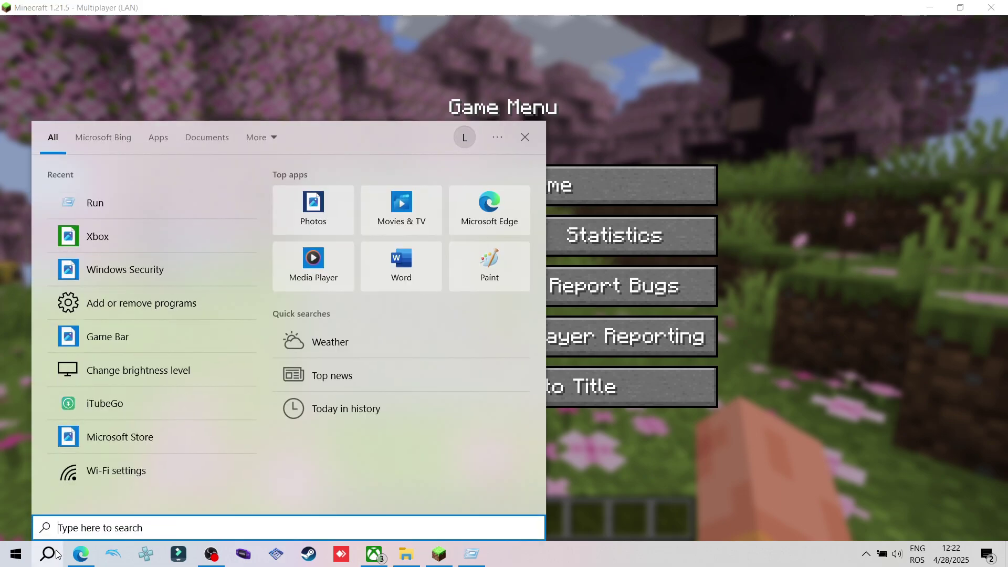
type("cmd")
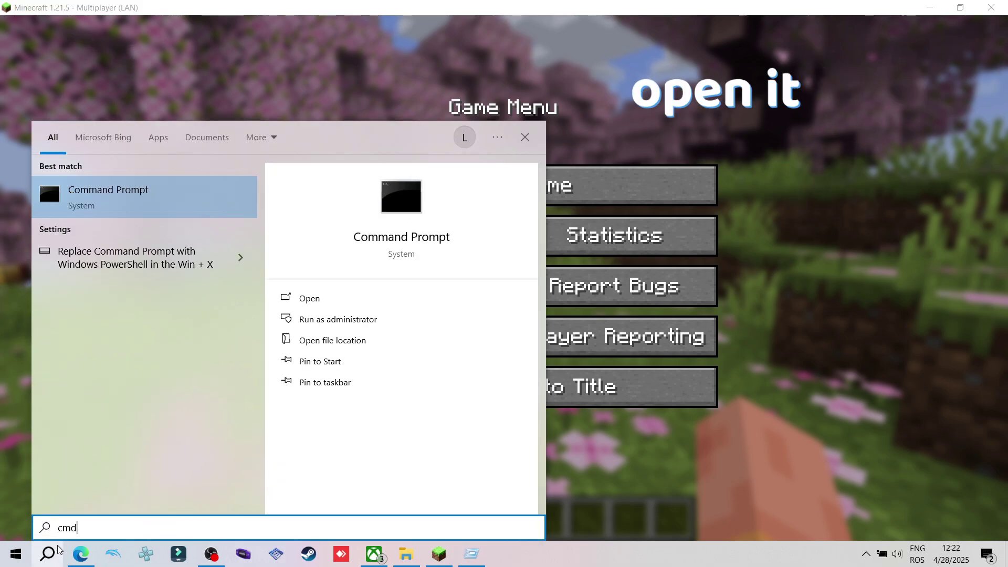
key("Return")
type("ipconfig")
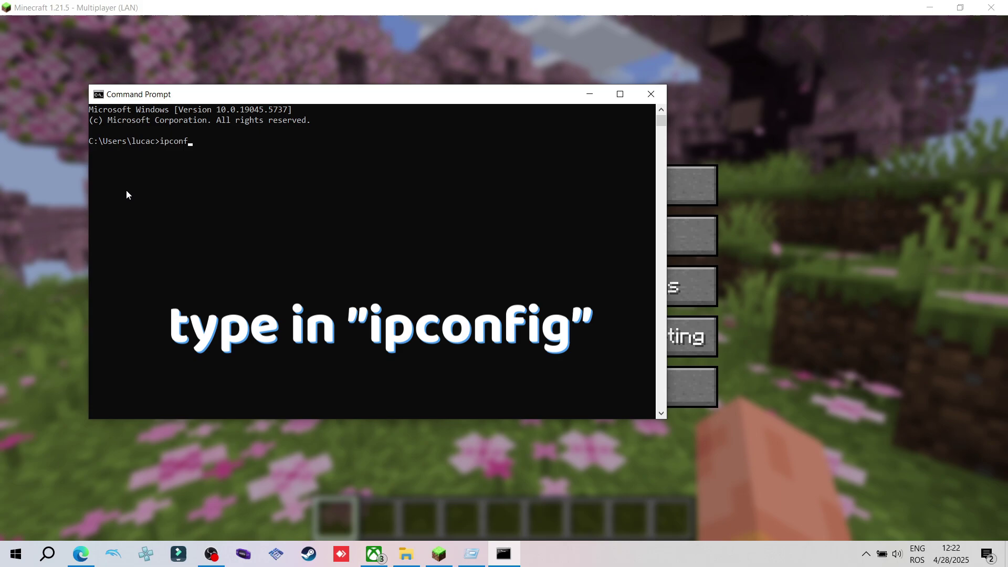
key("Return")
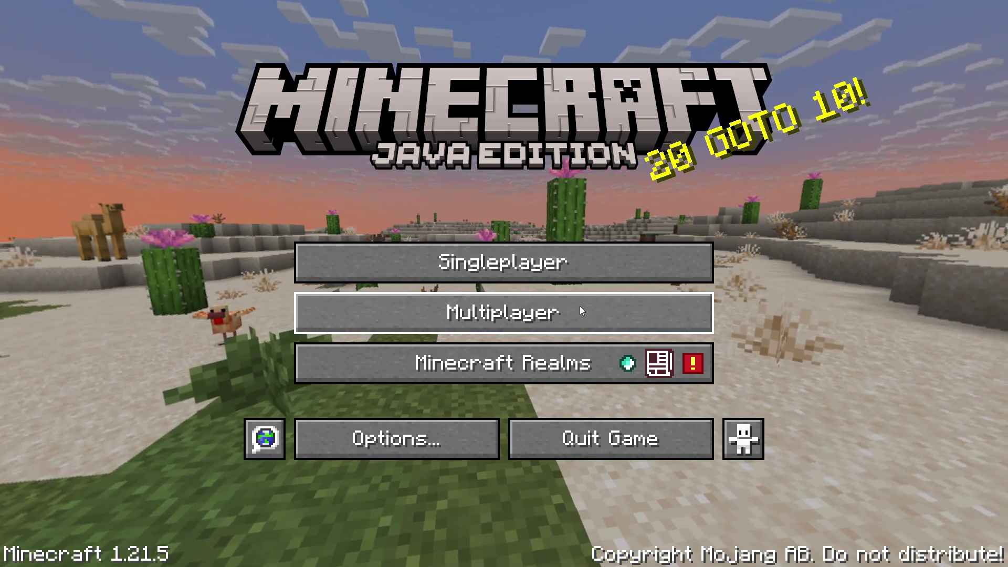
- Open the Multiplayer screen from the title screen to scan for LAN worlds
left_click(529, 312)
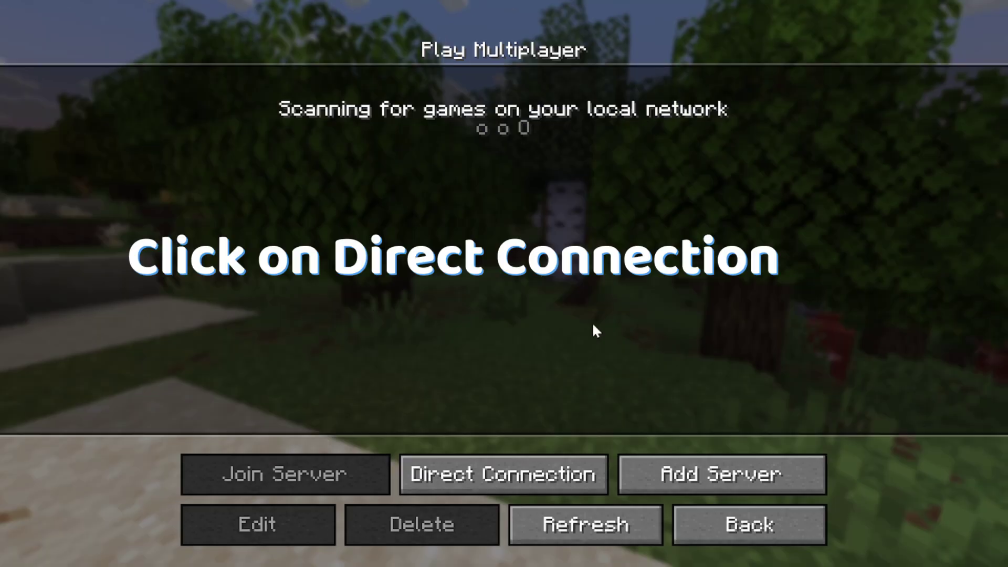
- Direct-connect to 192.168.1.141:1234 and spawn in the hosted world
left_click(598, 456)
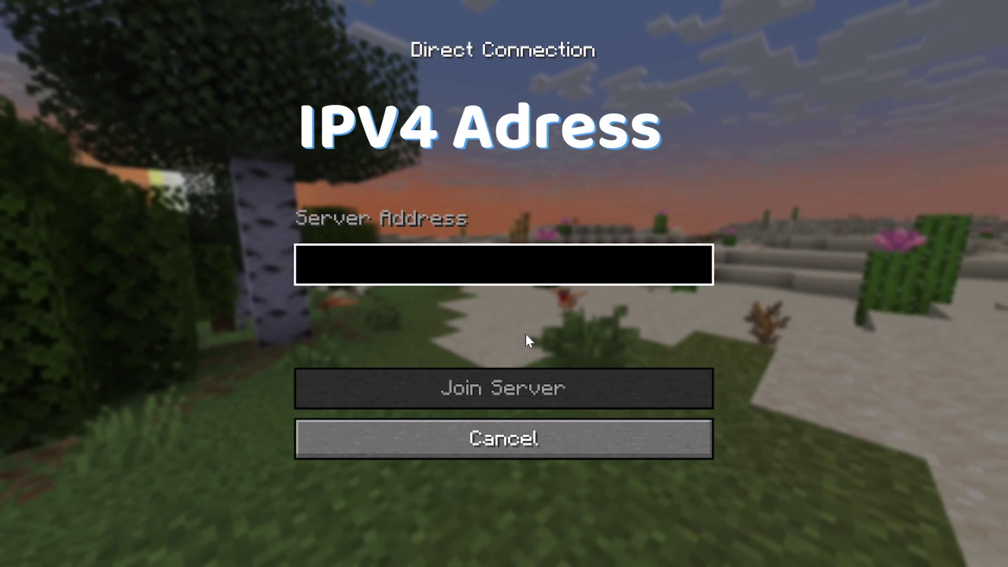
type("192")
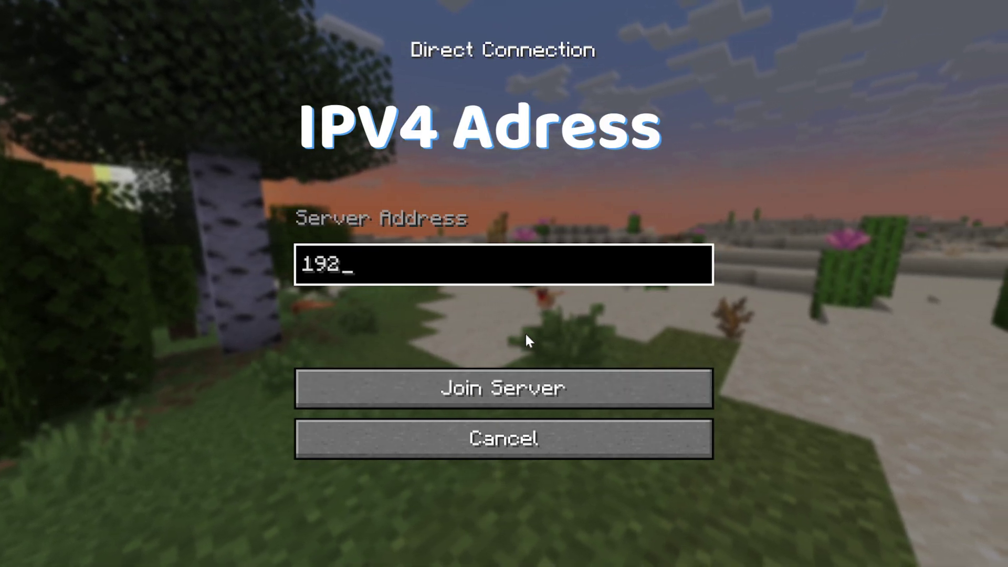
type(".16")
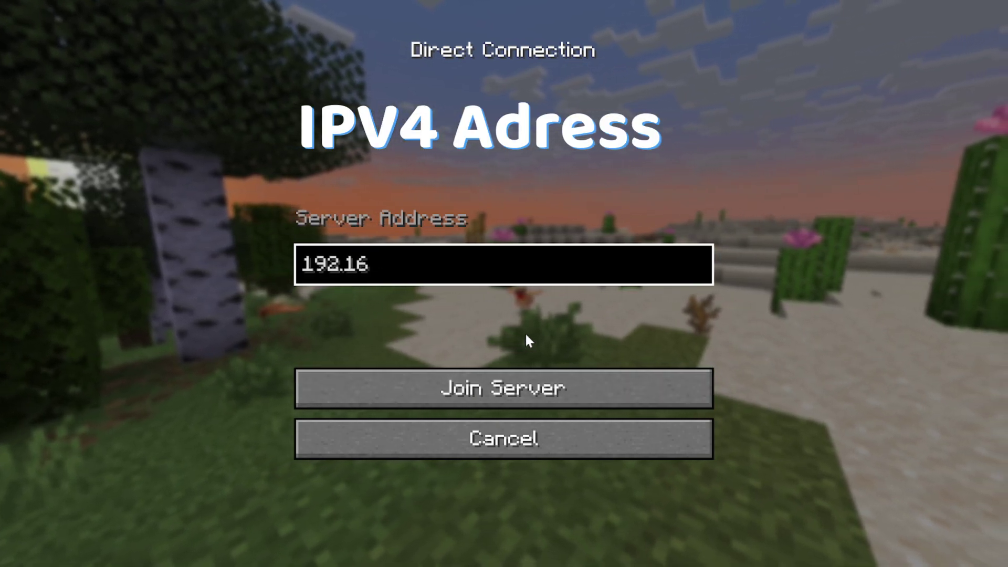
type("8.")
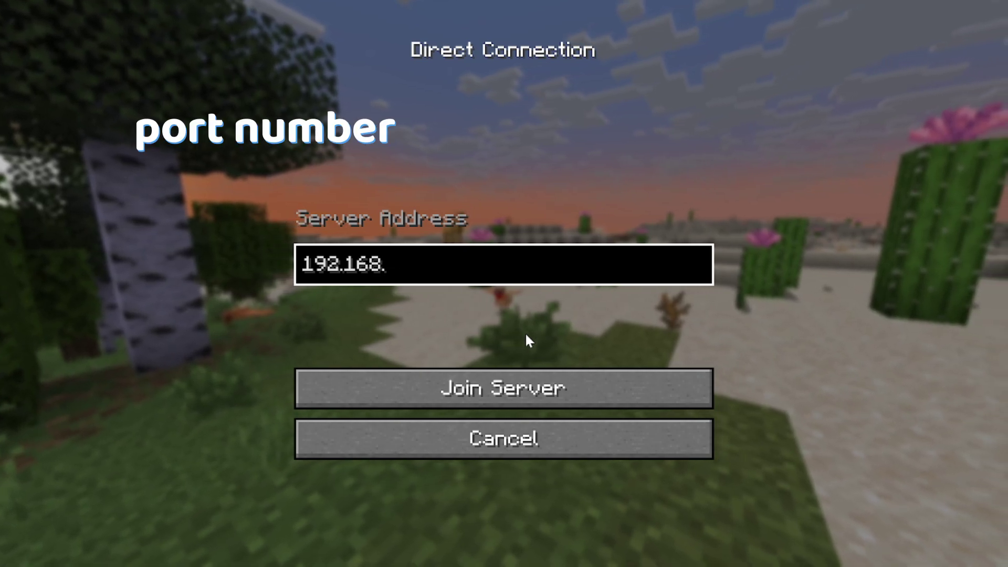
type("1.13")
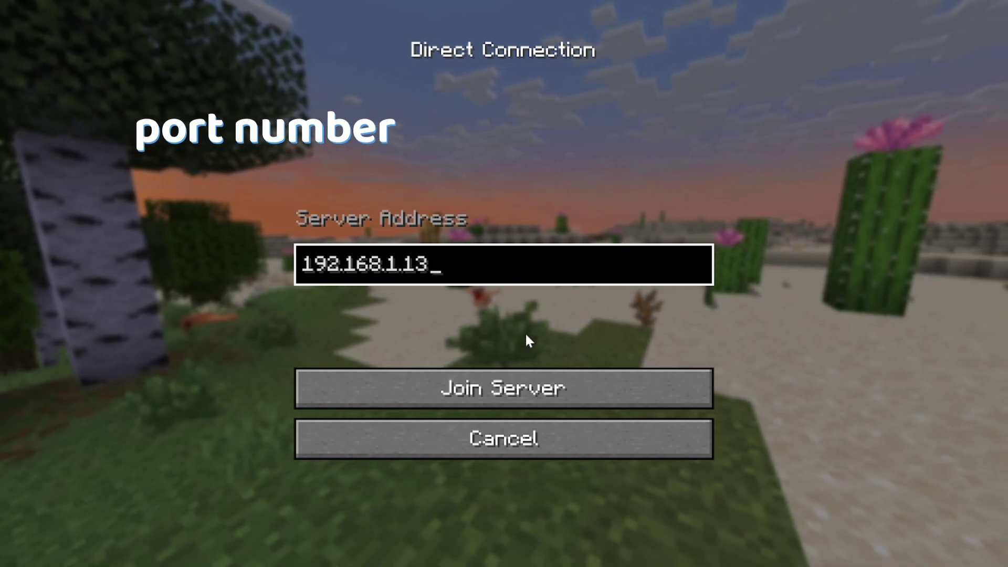
key("BackSpace")
type("41:")
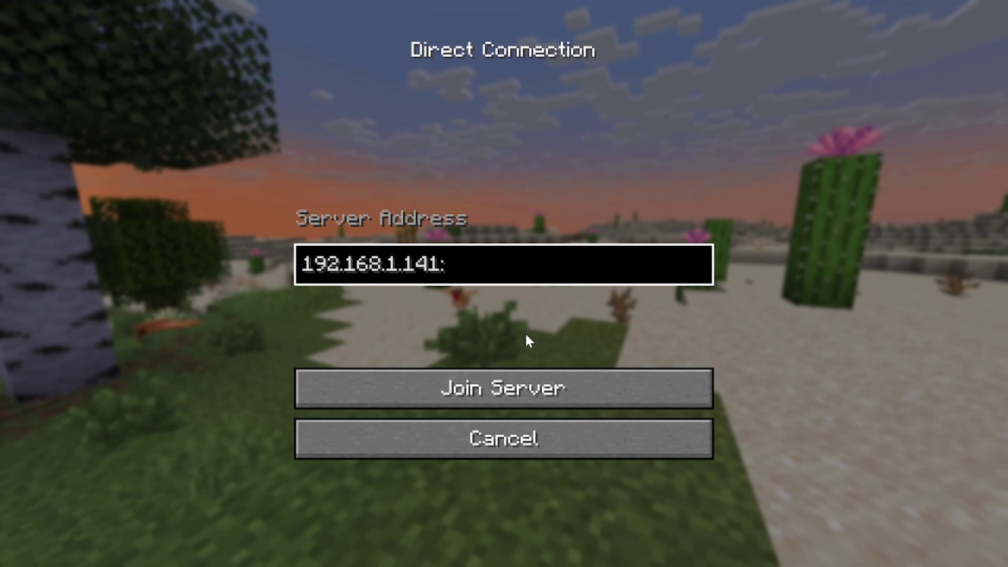
type("1234")
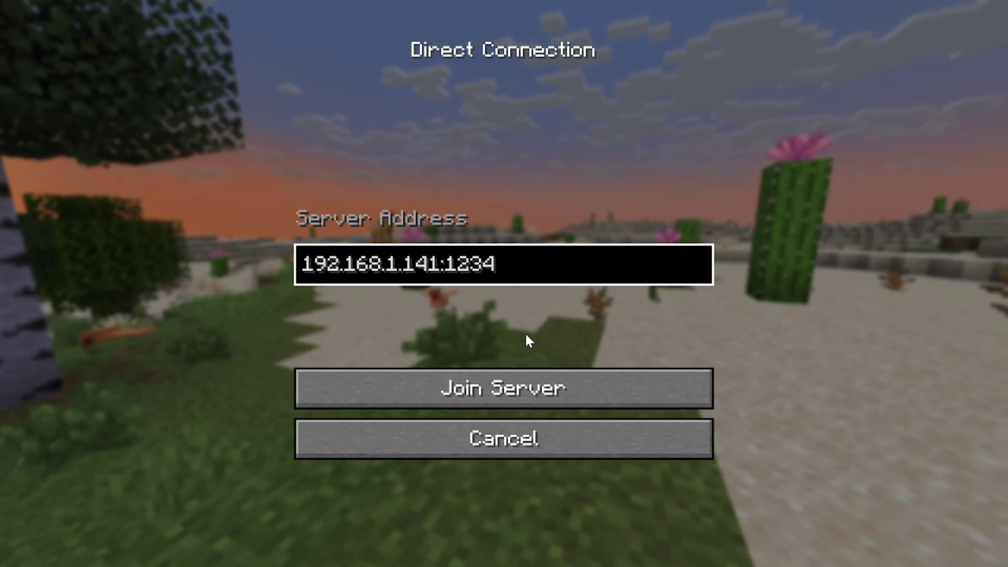
key("Return")
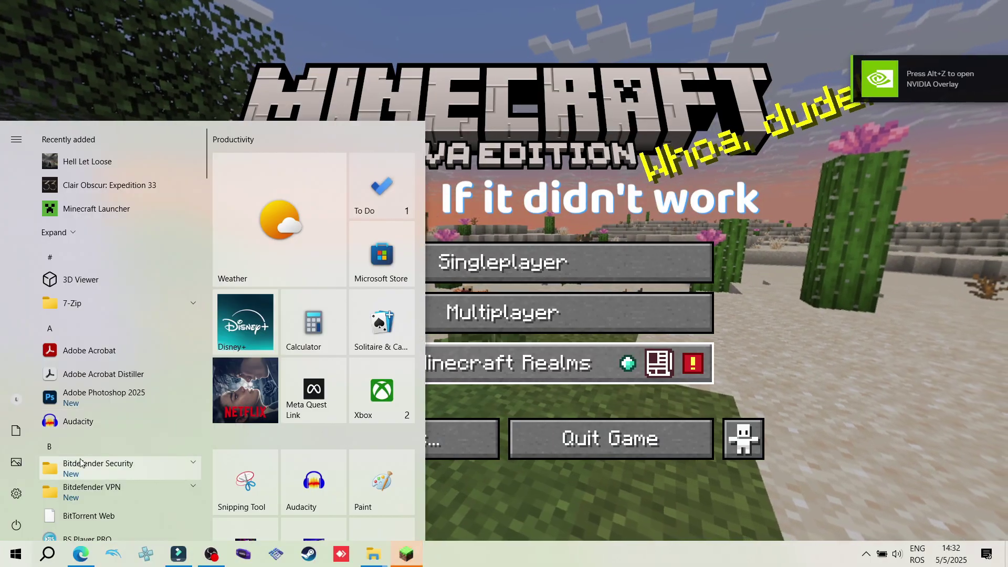
type("firewall")
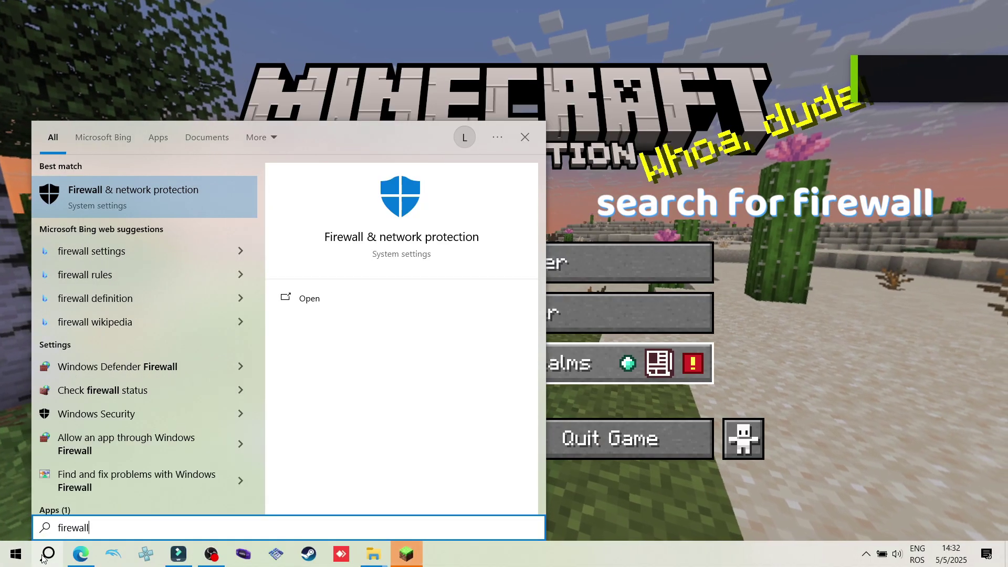
- Switch the Domain network Defender Firewall off in Firewall & network protection
left_click(128, 207)
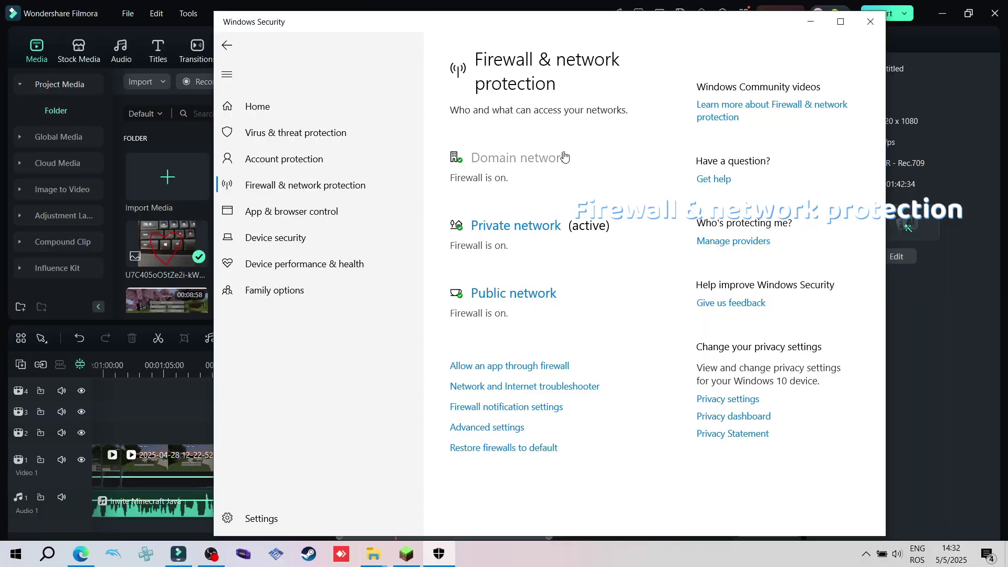
left_click(517, 158)
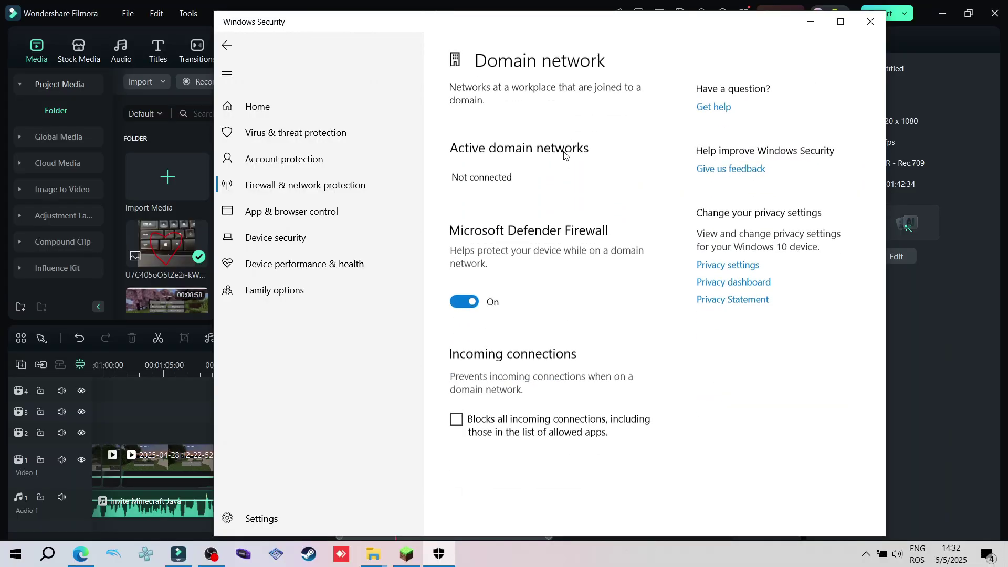
left_click(463, 301)
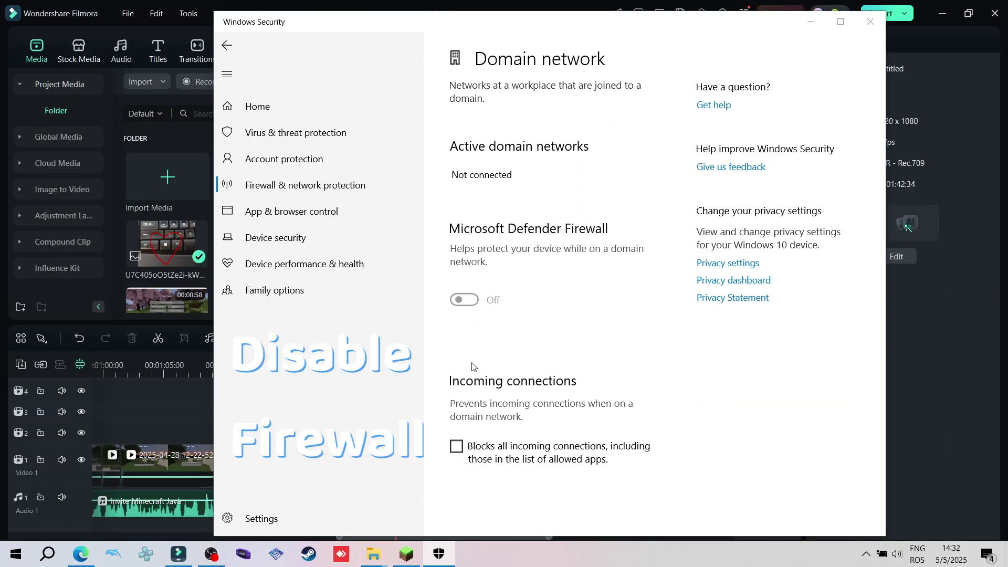
left_click(227, 45)
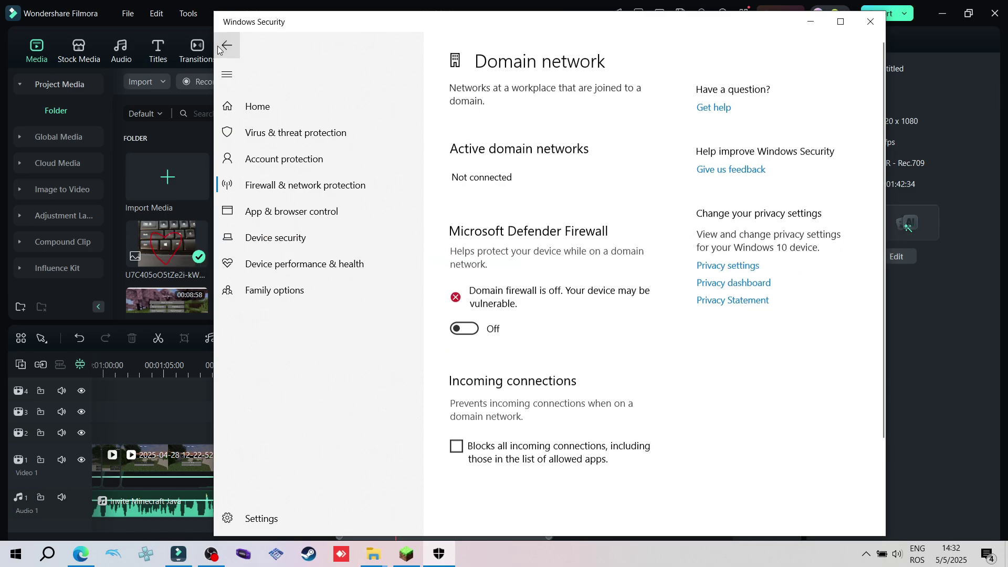